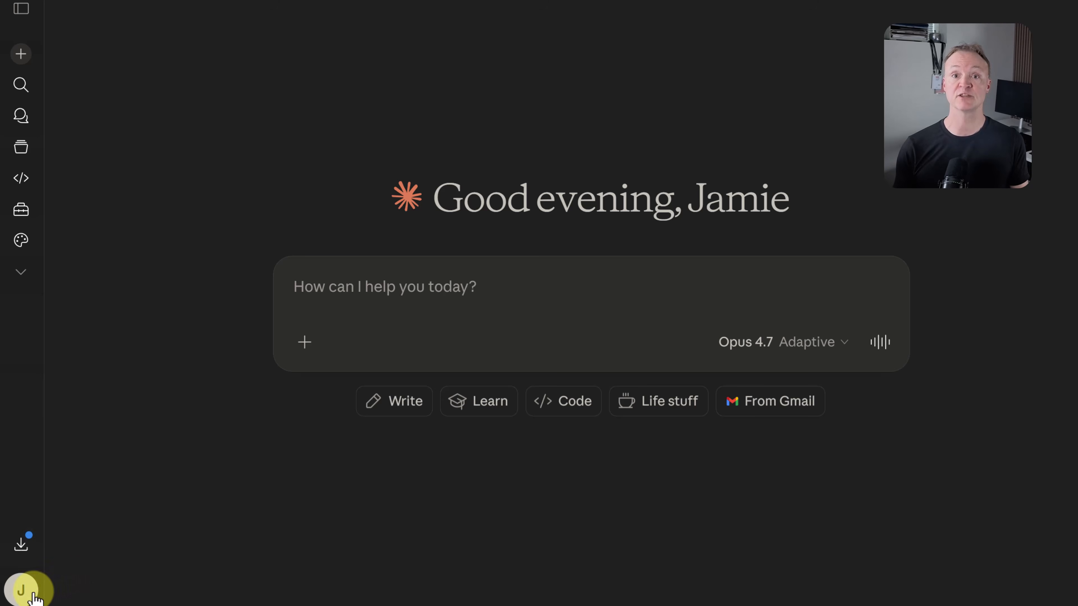
pyautogui.click(20, 594)
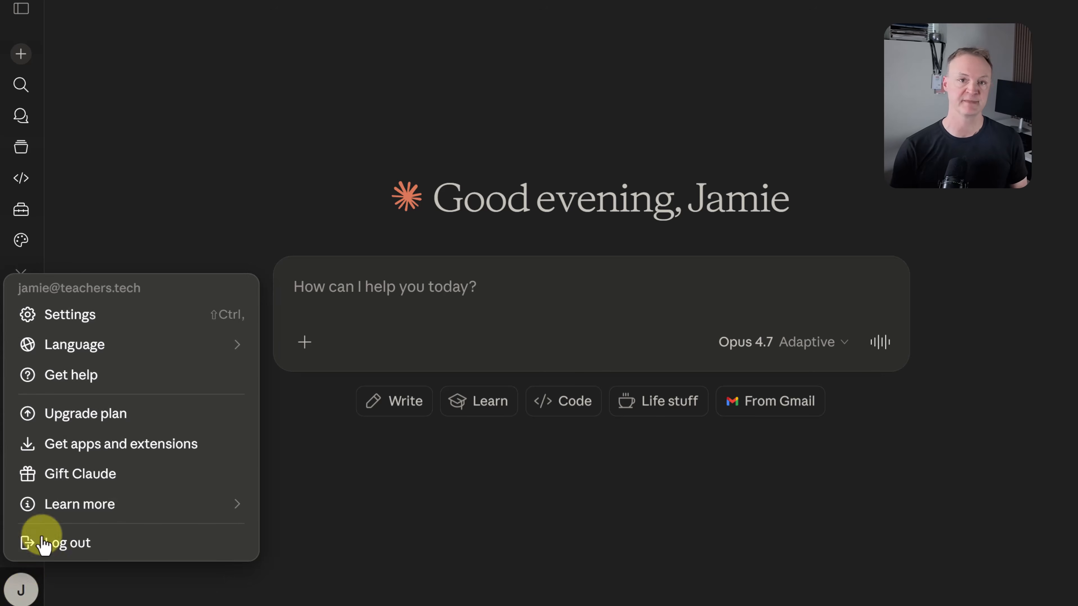
pyautogui.click(77, 326)
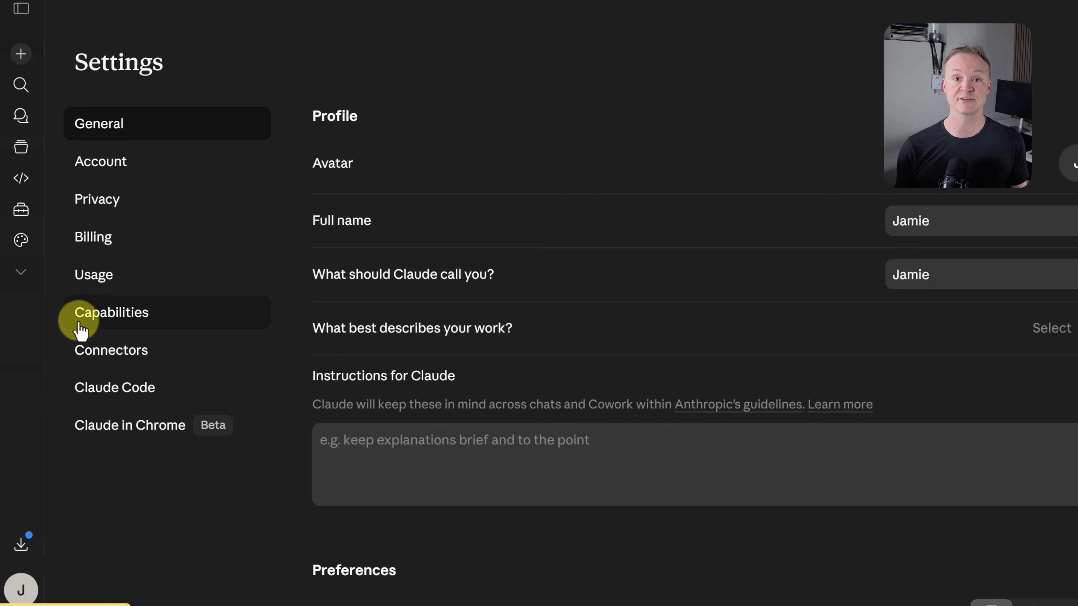
pyautogui.click(107, 365)
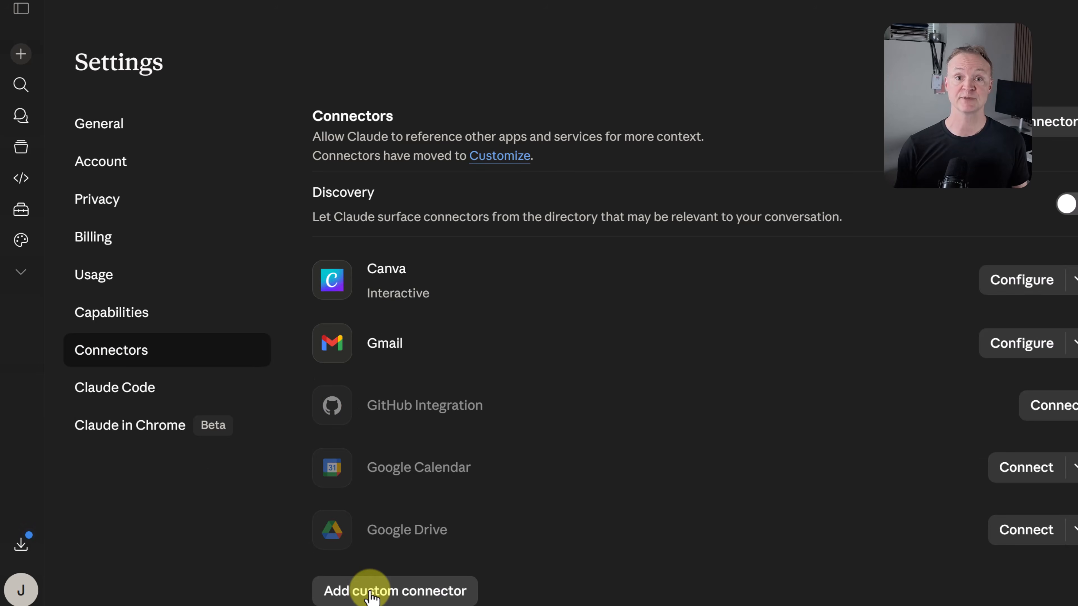
pyautogui.click(370, 592)
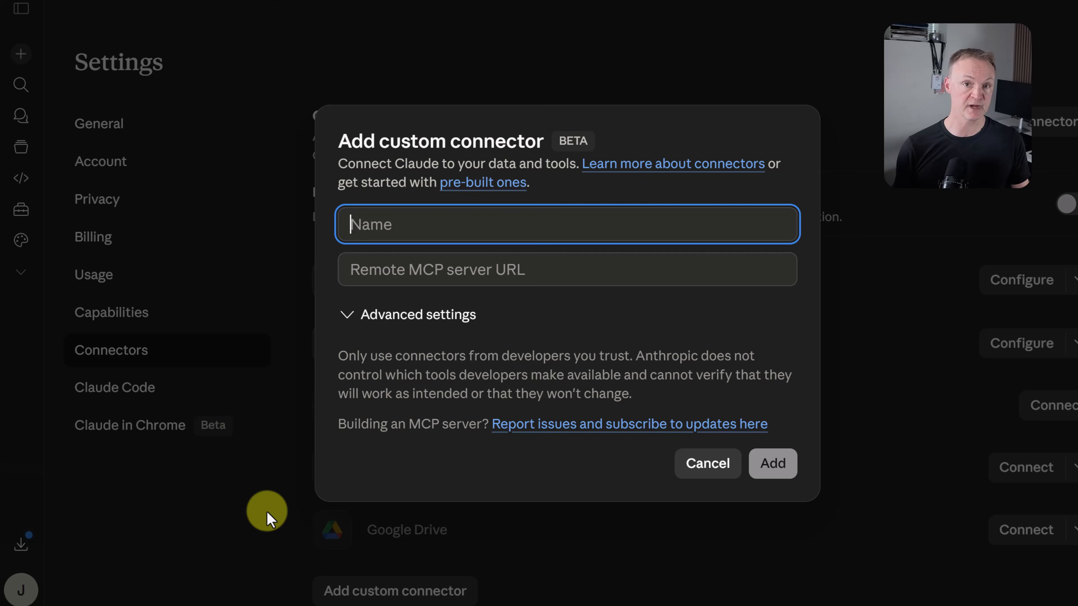
pyautogui.write('Higgsfield')
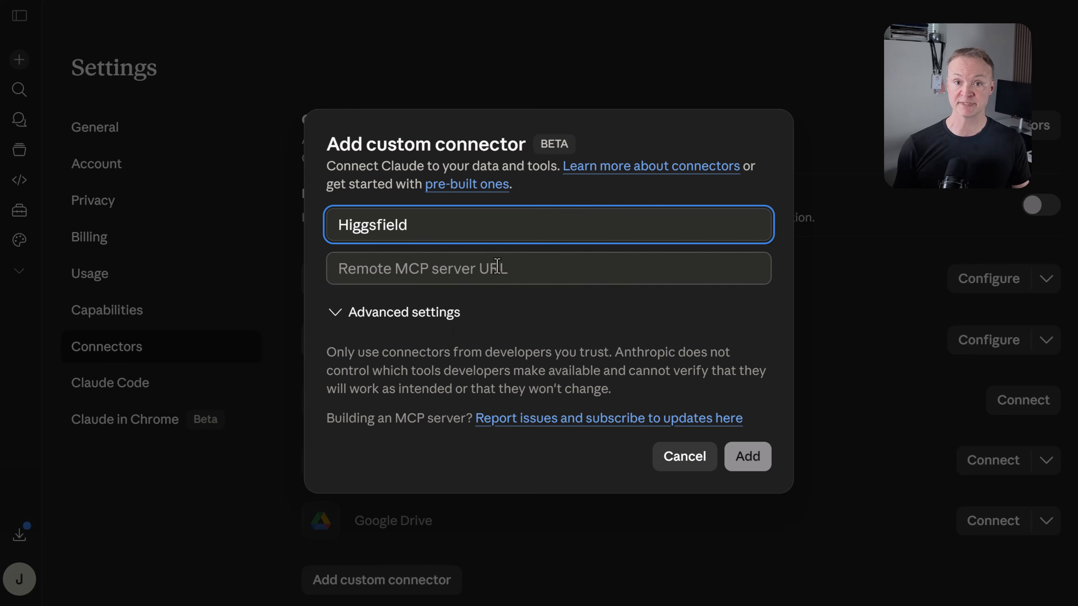
pyautogui.click(429, 268)
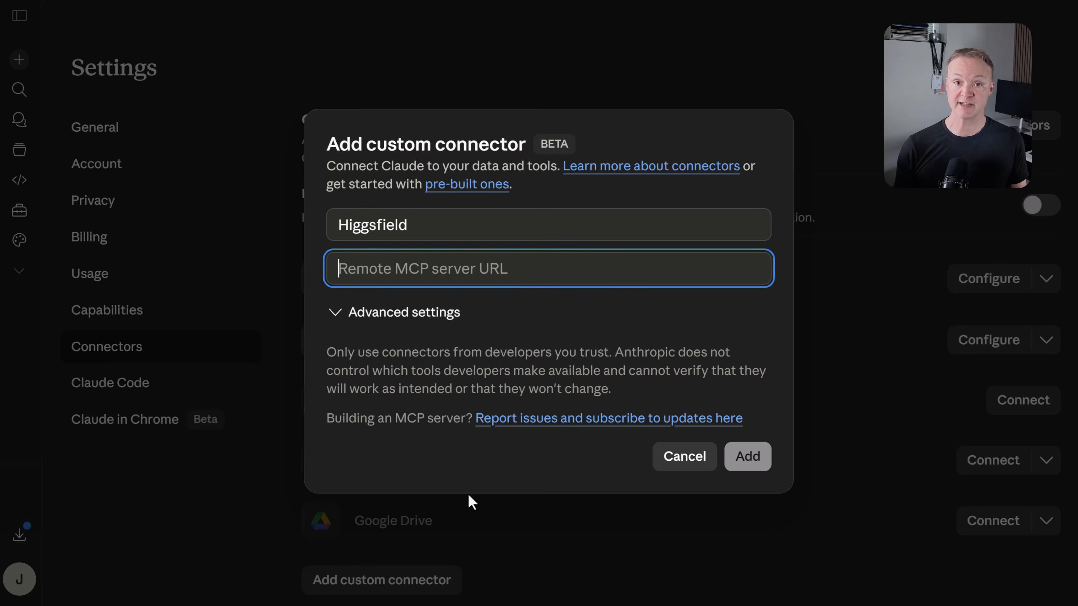
pyautogui.write('https://mcp.higgsfield.ai/mcp')
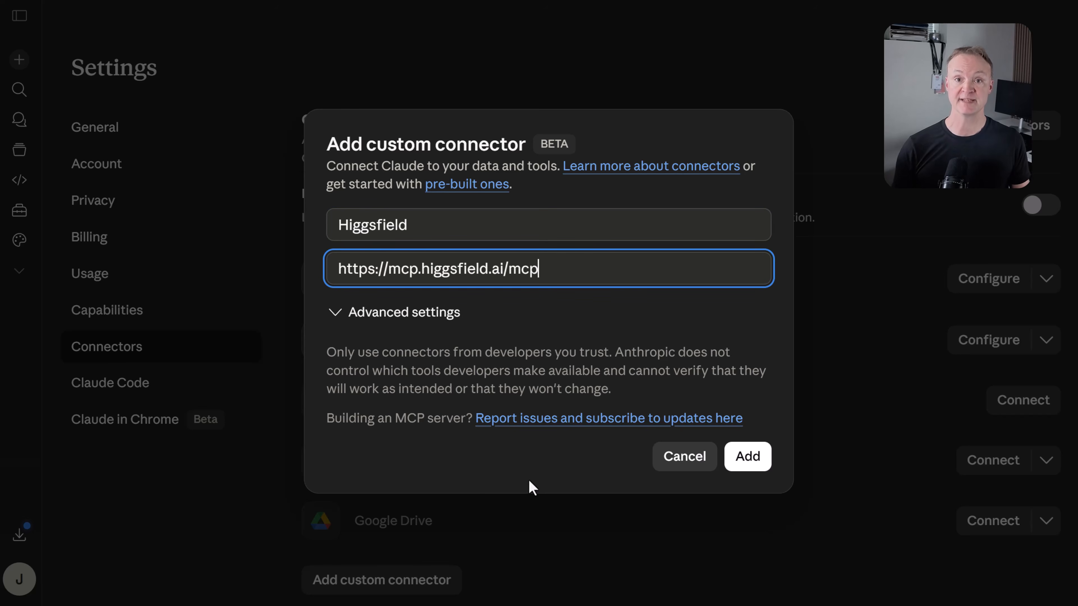
pyautogui.click(749, 463)
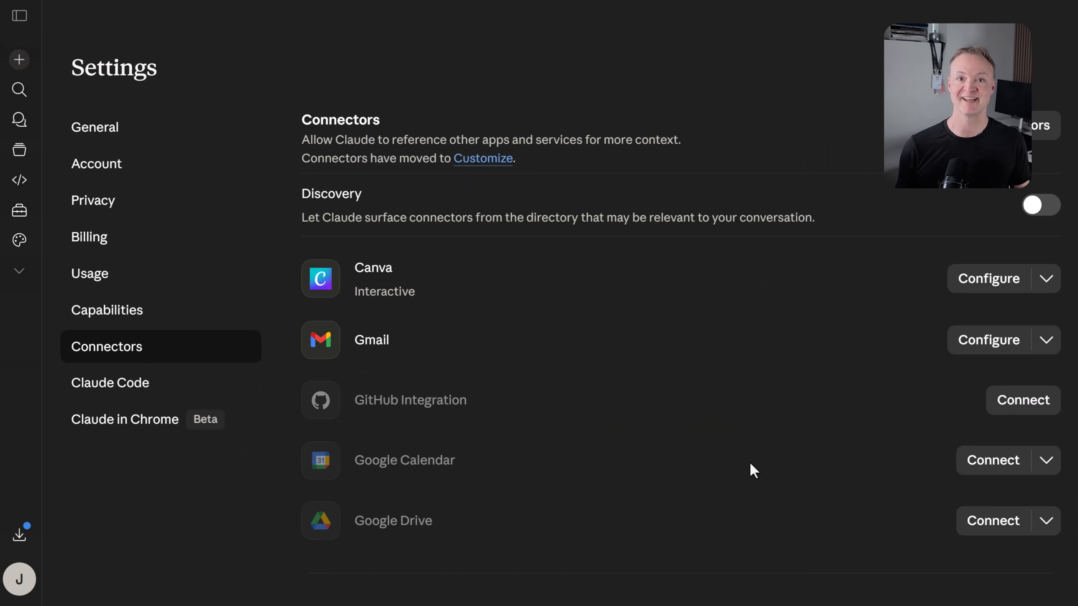
# - Connect the new Higgsfield connector, allow Claude to access Higgsfield.AI, and check its entry among the connectors
pyautogui.scroll(-2, 722, 475)
pyautogui.scroll(-1, 763, 488)
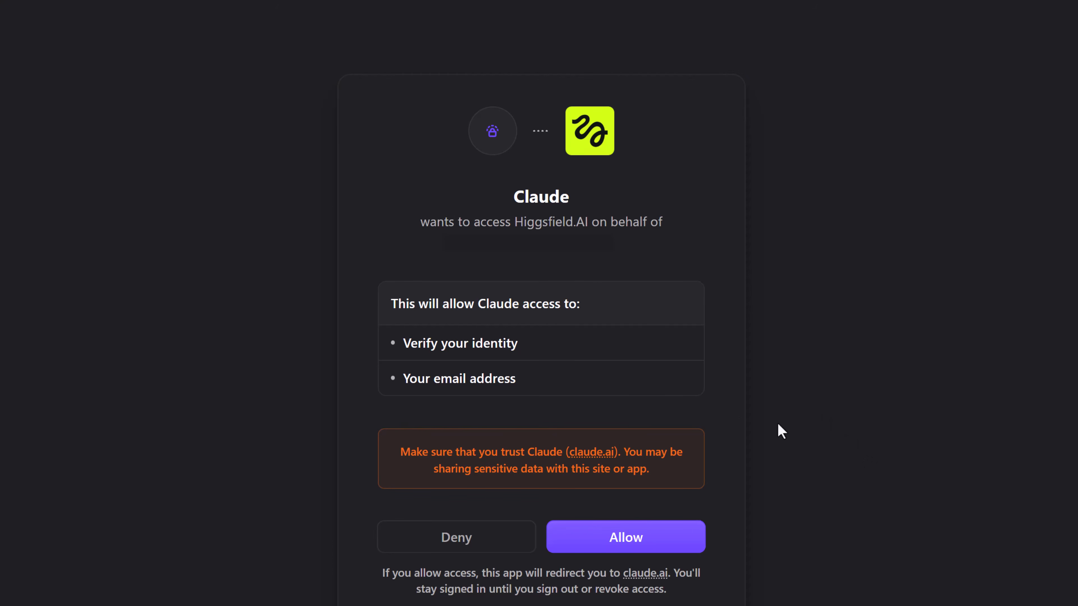
pyautogui.click(628, 551)
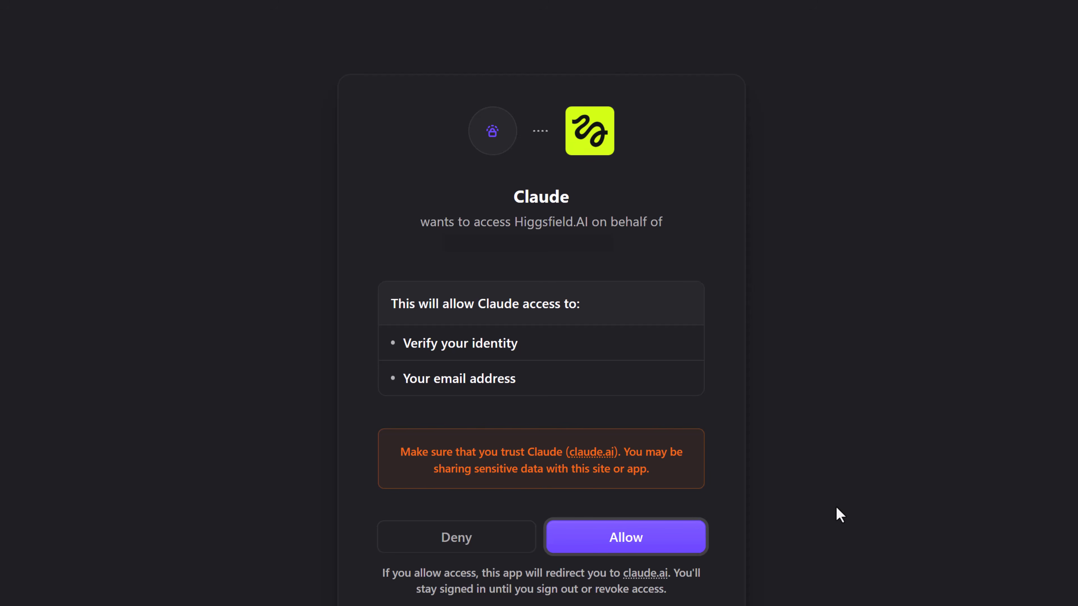
pyautogui.click(510, 263)
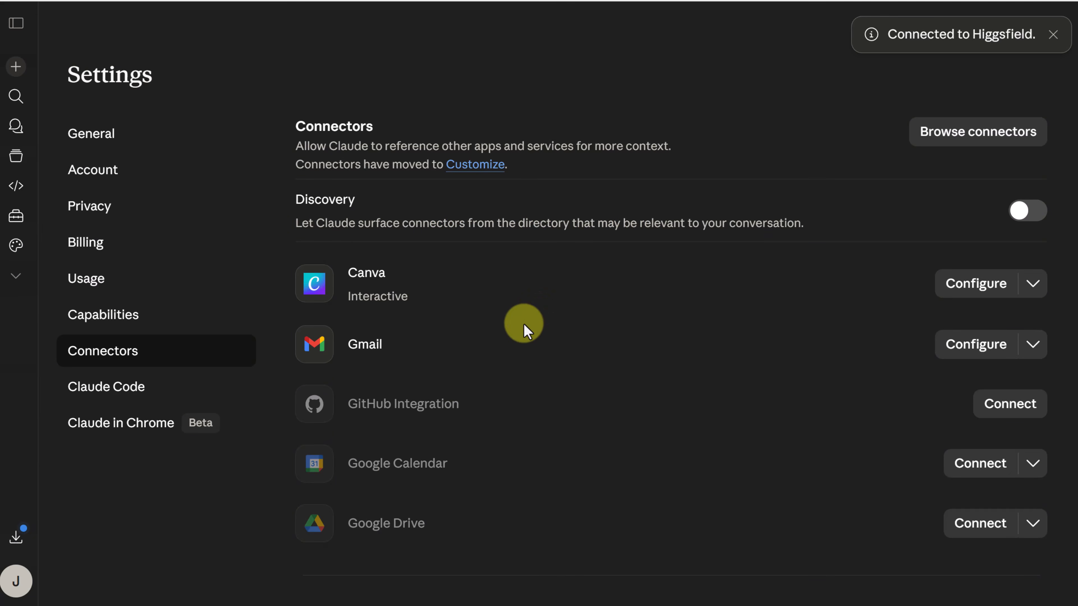
pyautogui.scroll(-3, 524, 336)
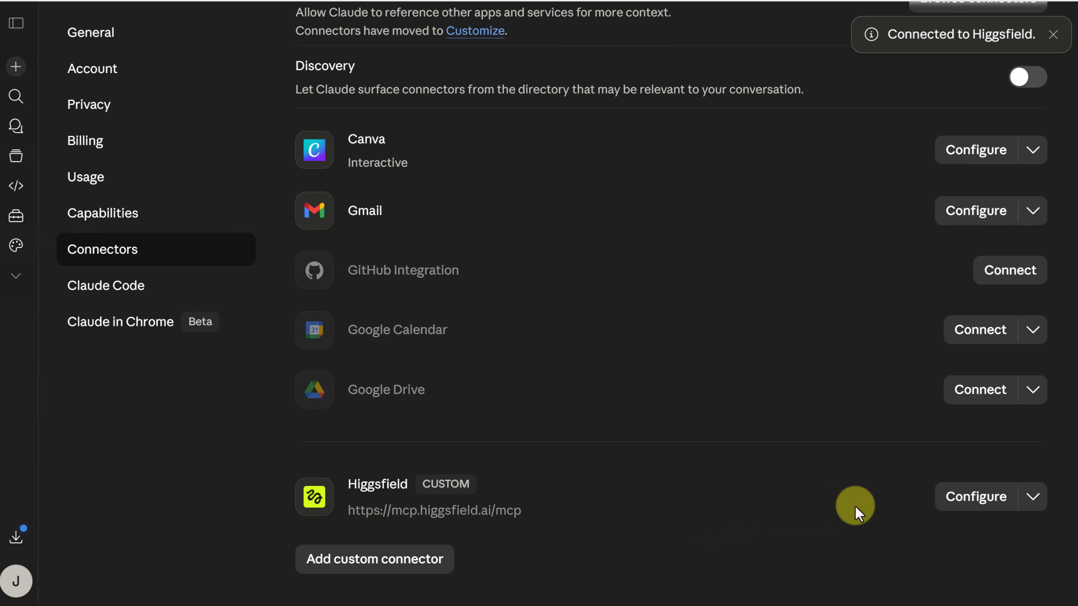
pyautogui.click(1034, 501)
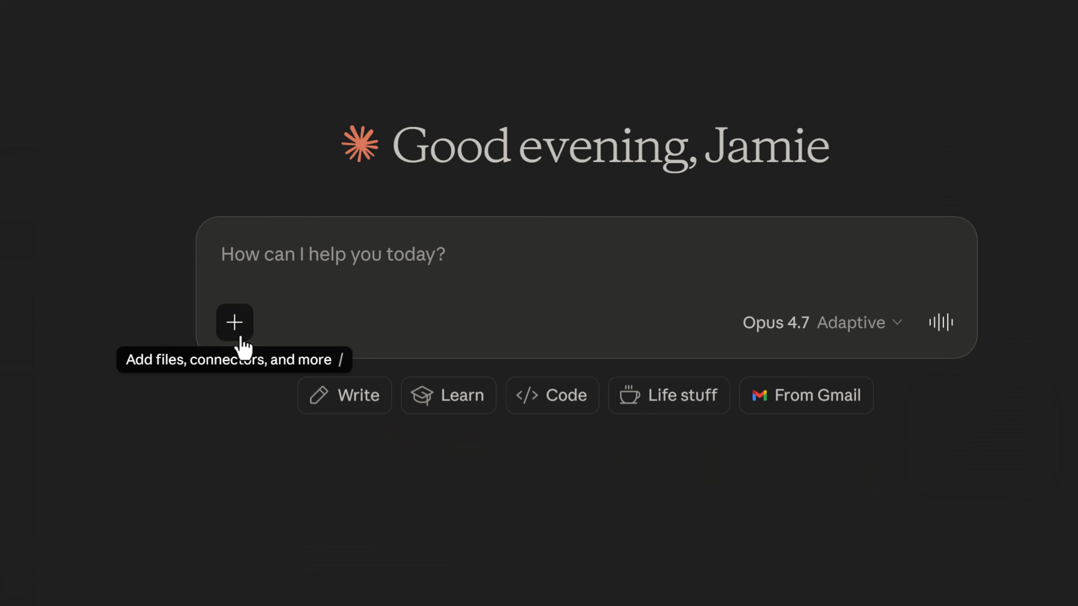
# - Send a new chat prompt for a photographic-style image of a small bakery storefront on a quiet autumn street, with warm light from inside
pyautogui.click(237, 327)
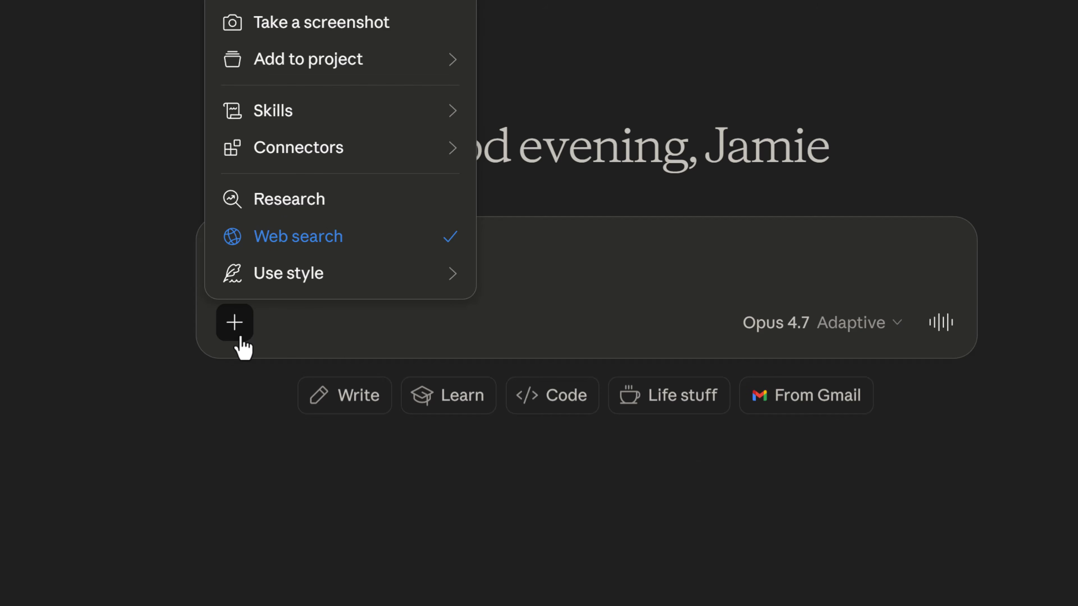
pyautogui.moveTo(442, 153)
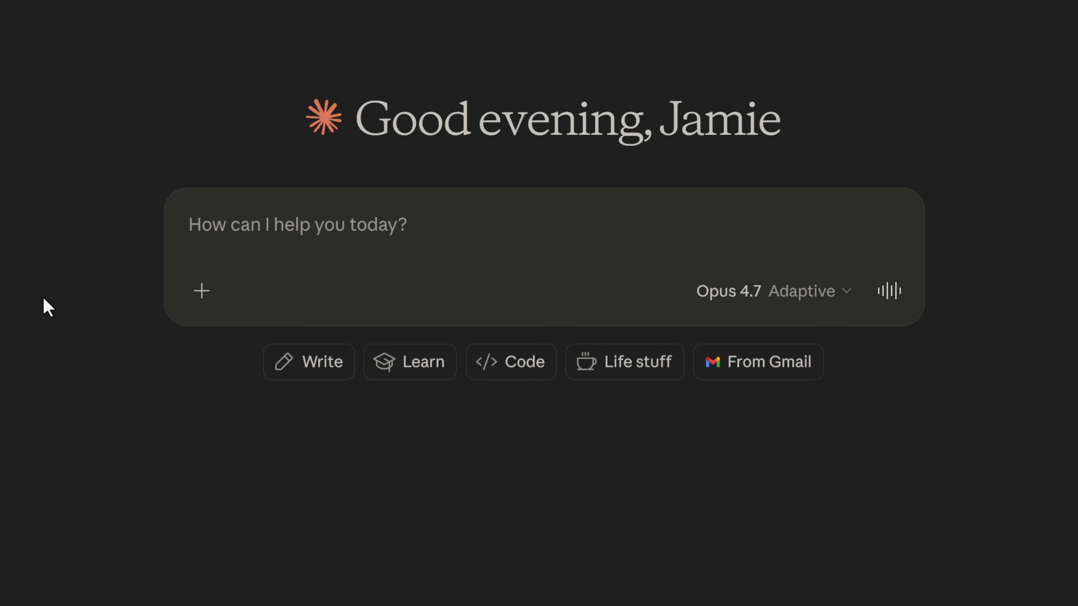
pyautogui.click(229, 237)
pyautogui.write('Generate an image of a small bakery storefront on a quiet street in autumn. Warm light coming from inside. Photographic style.')
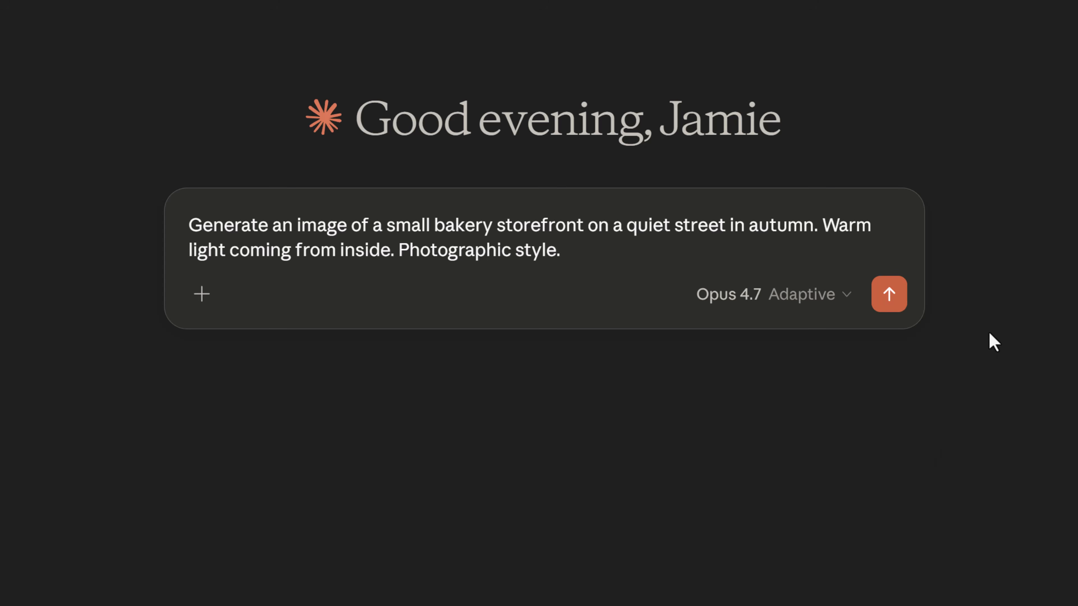
pyautogui.click(888, 302)
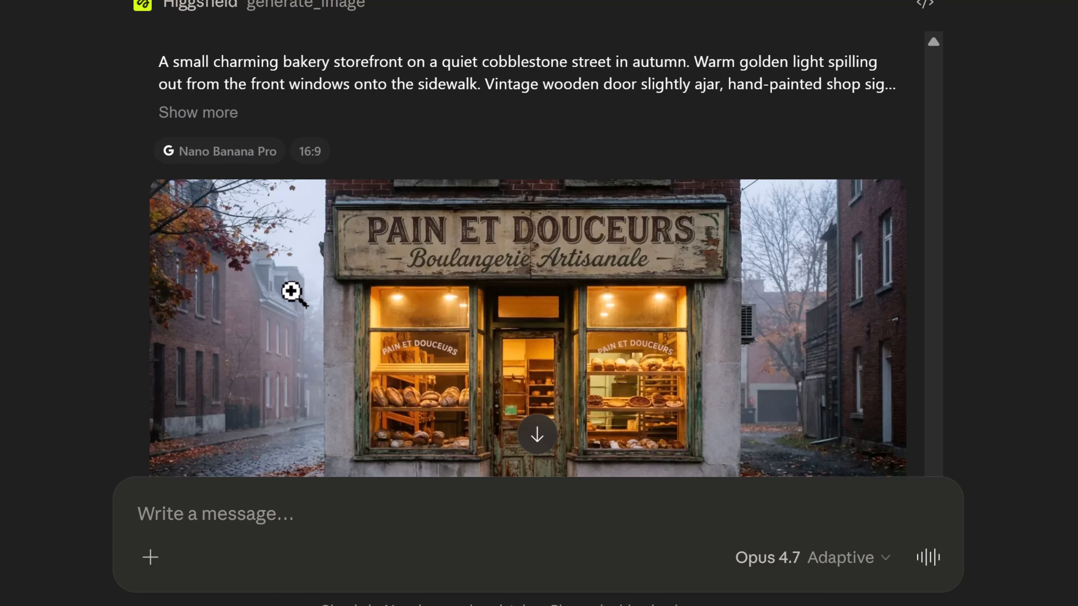
# - Review the bakery image and request the same image through the Higgsfield MCP, using GPT Image 2 this time
pyautogui.scroll(-2, 304, 289)
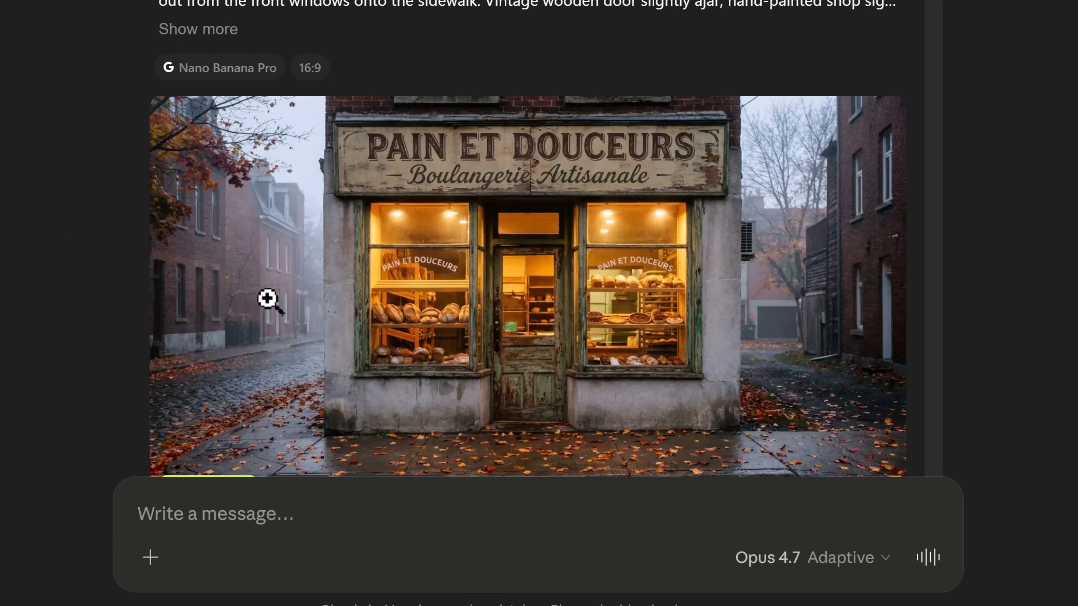
pyautogui.scroll(2, 268, 313)
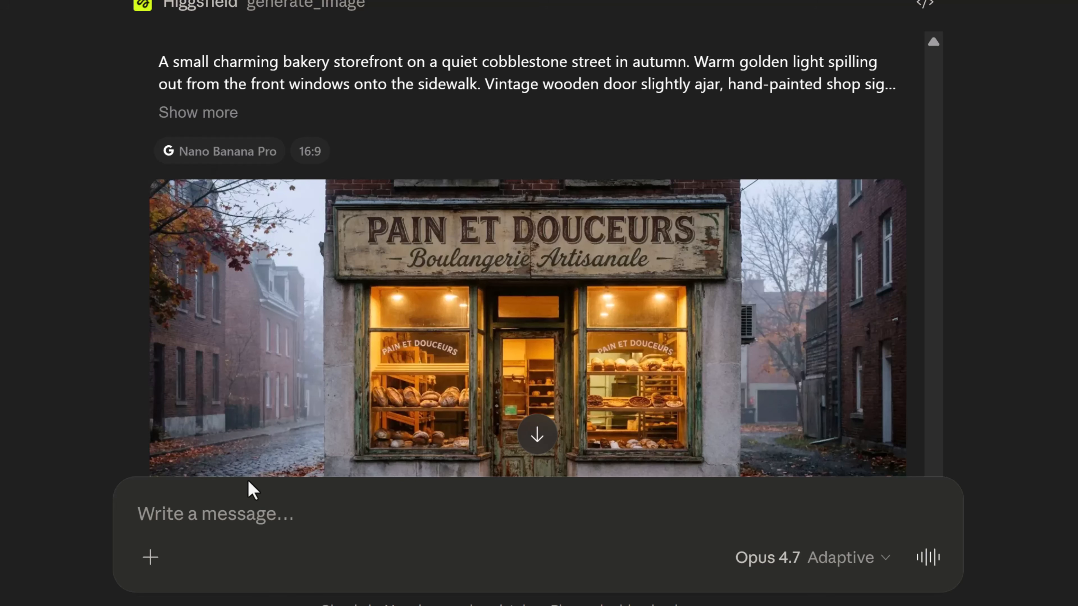
pyautogui.click(243, 532)
pyautogui.write('Using the Higgsfield MCP, generate the same bakery image but use GPT Image 2 this time.')
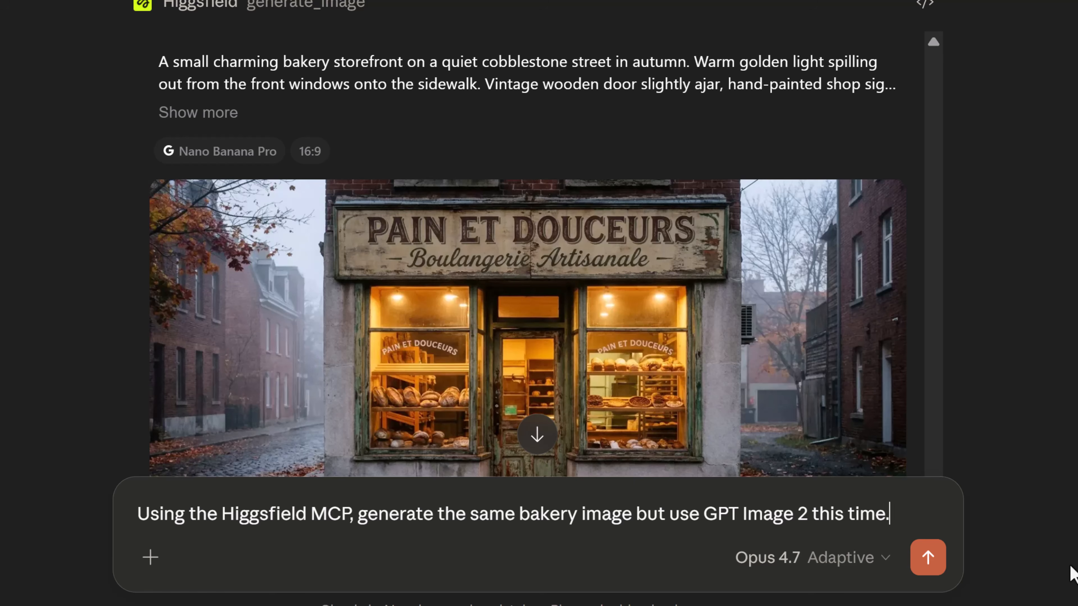
pyautogui.click(928, 557)
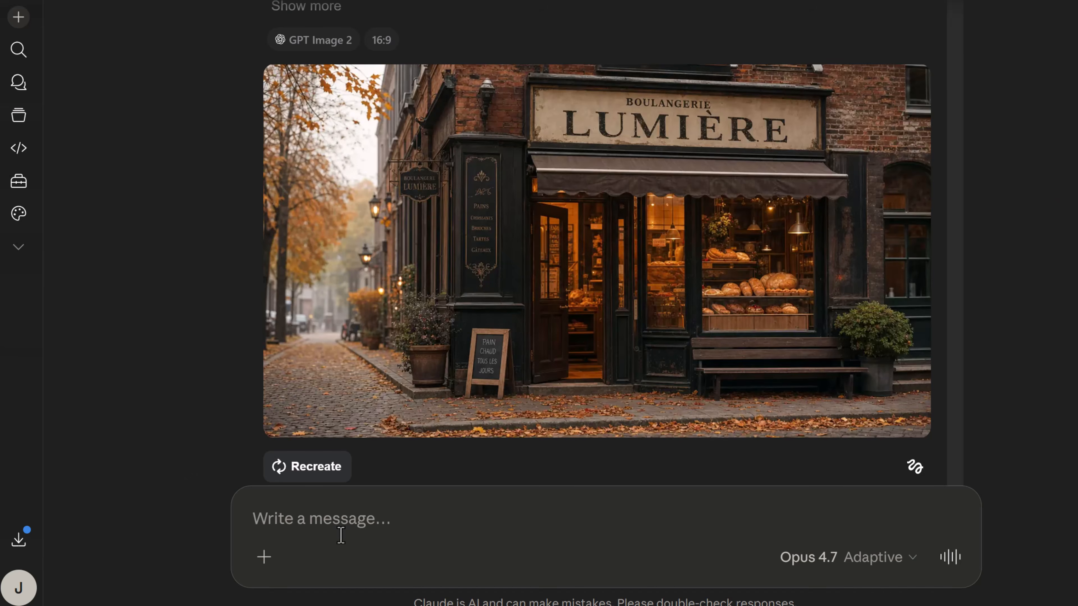
# - Request an edit of the GPT Image 2 version that makes it dusk and adds a person reading on the bench outside
pyautogui.write('Take the GPT Image 2 version. Make it dusk instead of midday, and add a person reading on the bench outside')
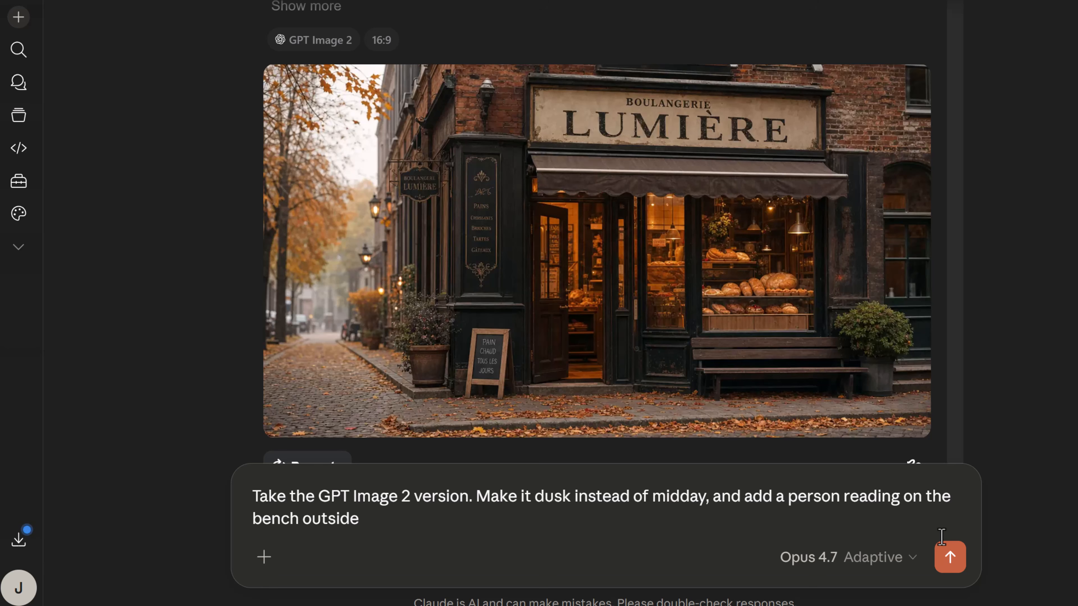
pyautogui.click(950, 560)
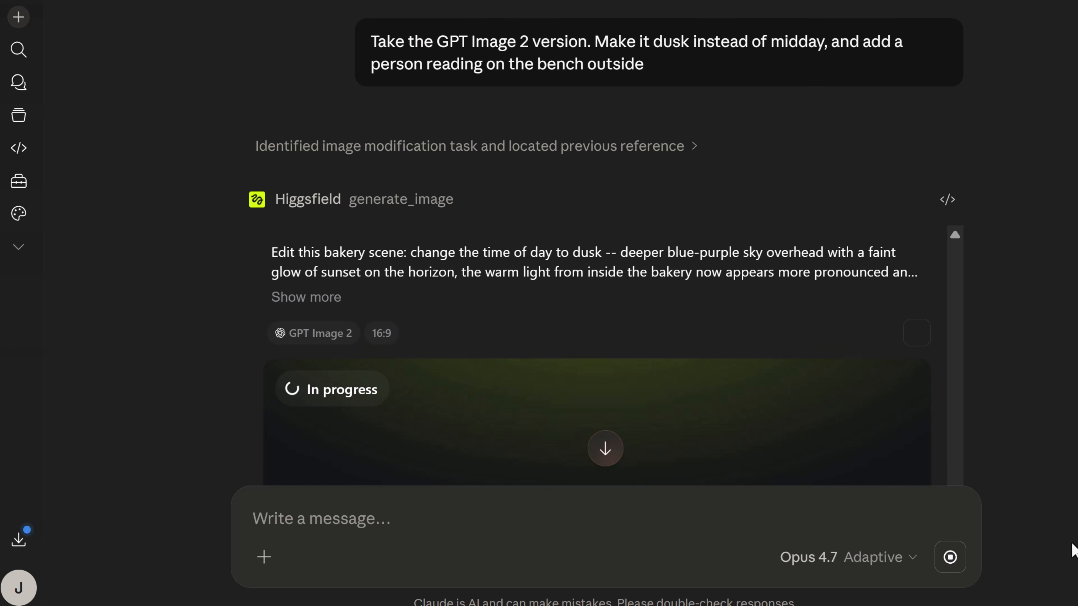
pyautogui.scroll(-3, 1064, 520)
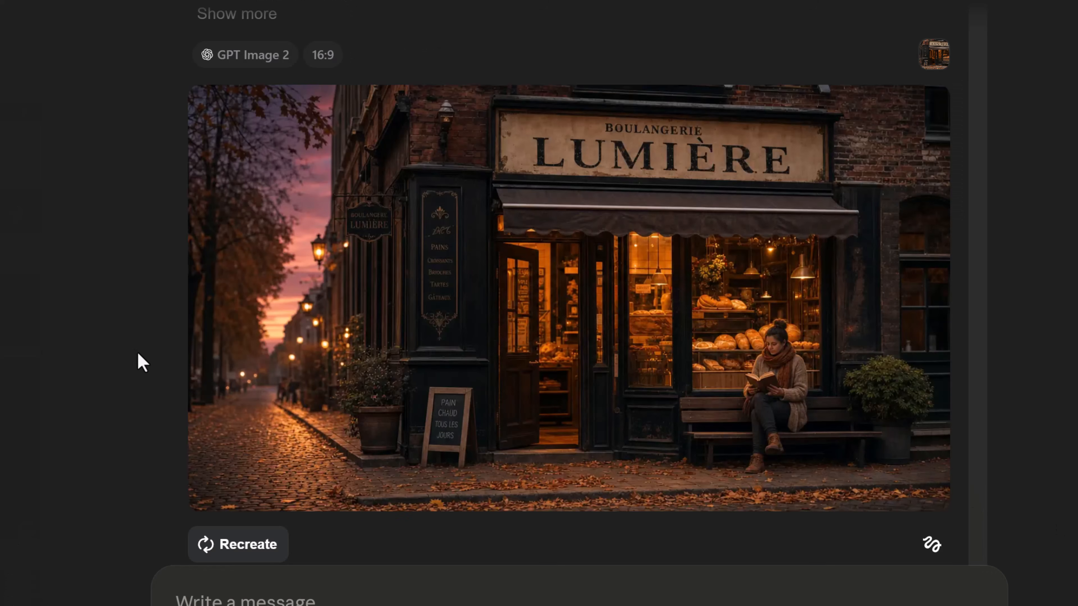
# - In a new chat, enter a prompt for a ten-second cinematic video of an autumn bakery storefront at golden hour dusk with three camera angles
pyautogui.moveTo(276, 195)
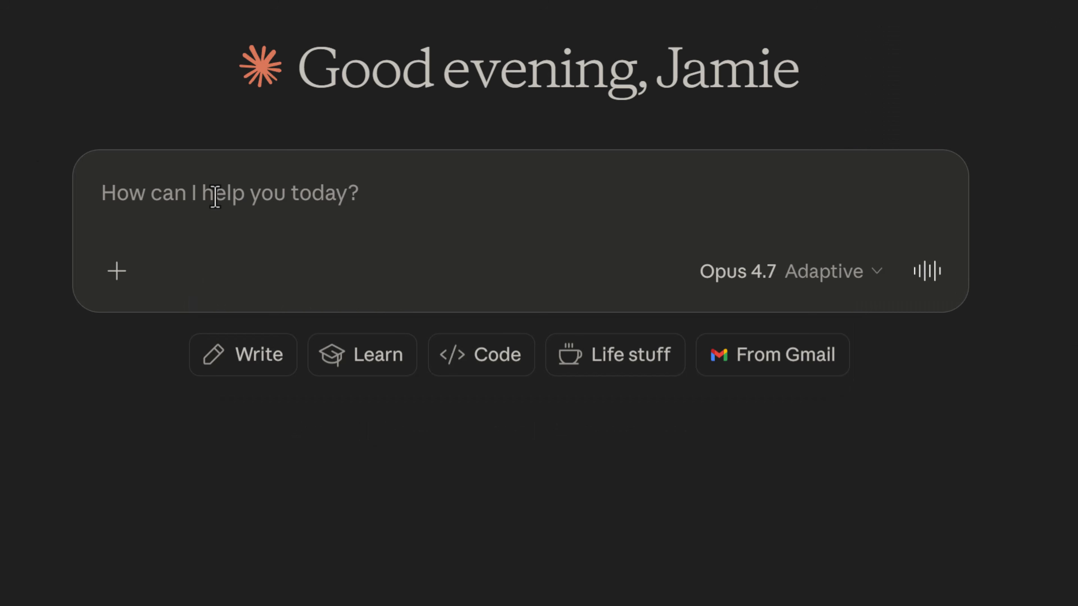
pyautogui.write('Generate a ten-second cinematic video clip Scene: a small independent bakery storefront on a quiet cobblestone street in autumn at golden hour dusk. Warm amber light spills through the front windows onto the wet cobblestones below. A wooden hand-painted sign hangs above the door, gently swaying in a light breeze. Autumn leaves in shades of orange, red, and yellow drift slowly past the storefront throughout the entire clip, catching the light. A young woman in a wool coat sits on a bench just outside the bakery reading a book, occasionally glancing up at the falling leaves. Camera movement: start with a slow wide establishing shot from across the street showing the full storefront, then push in smoothly over four seconds toward the bakery, then transition to a low angle medium shot of the bench and the bakery door, and finish with a close-up detail shot of leaves falling past the warm glowing window light. Three distinct camera angles in total. Cinematic depth of field, gentle natural motion, no text overlays, no people walking past, soft ambient atmosphere, golden hour color palette, photorealistic, shallow focus on the foreground subject in each shot.')
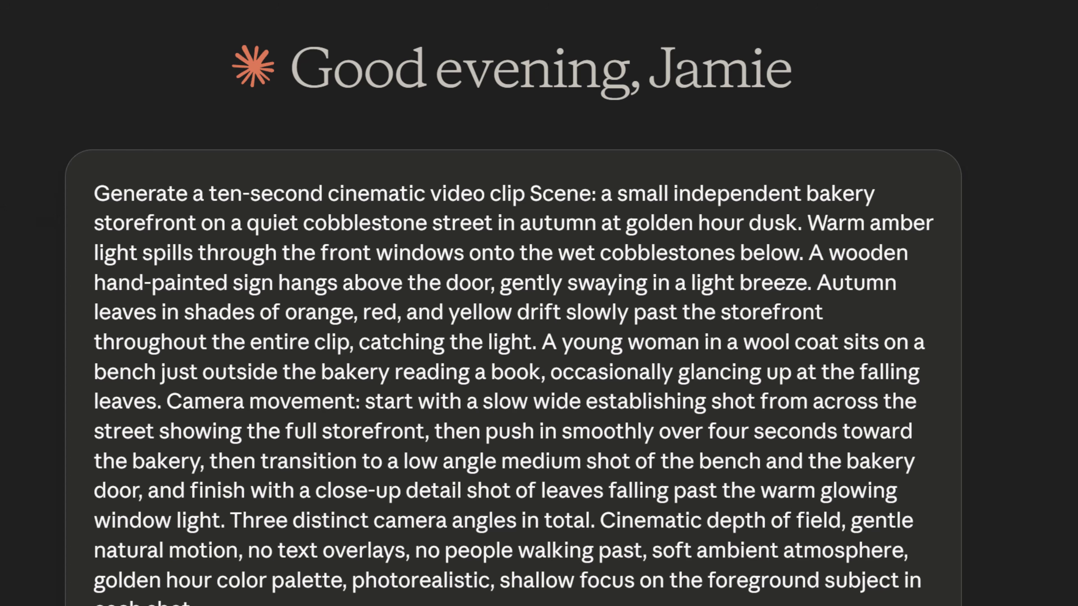
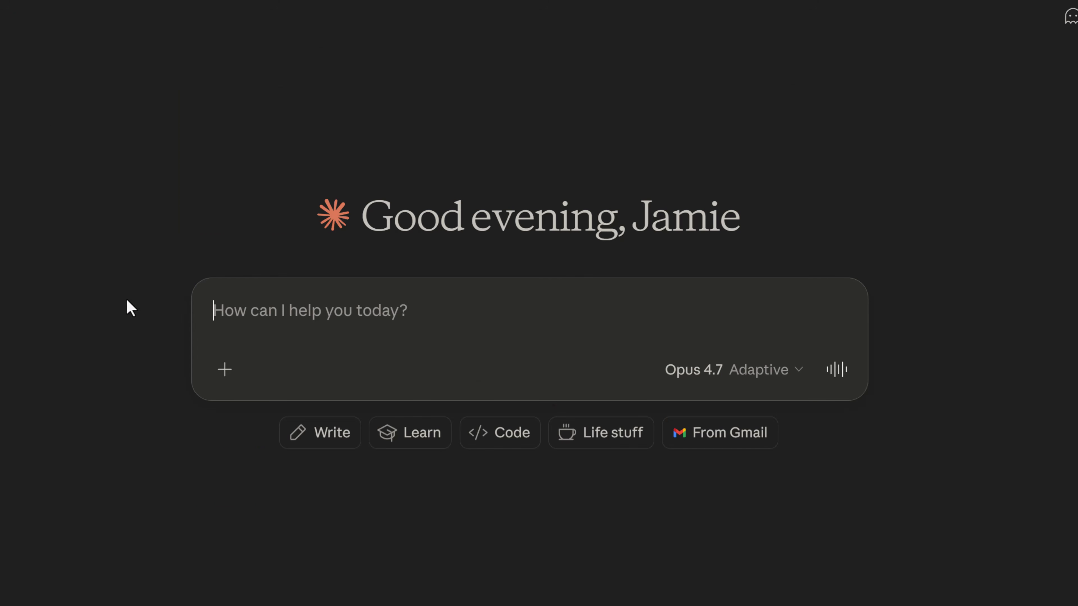
# - Generate the ten-second cinematic bakery clip through the Higgsfield MCP with Seedance 2.0 from a new chat, and play the video
pyautogui.write('Using the Higgsfield MCP, generate a ten-second cinematic video clip with Seedance 2.0. Scene: a small independent bakery storefront on a quiet cobblestone street in autumn at golden hour dusk. Warm amber light spills through the front windows onto the wet cobblestones below. A wooden hand-painted sign hangs above the door, gently swaying in a light breeze. Autumn leaves in shades of orange, red, and yellow drift slowly past the storefront throughout the entire clip, catching the light. A young woman in a wool coat sits on a bench just outside the bakery reading a book, occasionally glancing up at the falling leaves. Camera movement: start with a slow wide establishing shot from across the street showing the full storefront, then push in smoothly over four seconds toward the bakery, then transition to a low angle medium shot of the bench and the bakery door, and finish with a close-up detail shot of leaves falling past the warm glowing window light. Three distinct camera angles in total. Cinematic depth of field, gentle natural motion, no text overlays, no people walking past, soft ambient atmosphere, golden hour color palette, photorealistic, shallow focus on the foreground subject in each shot.')
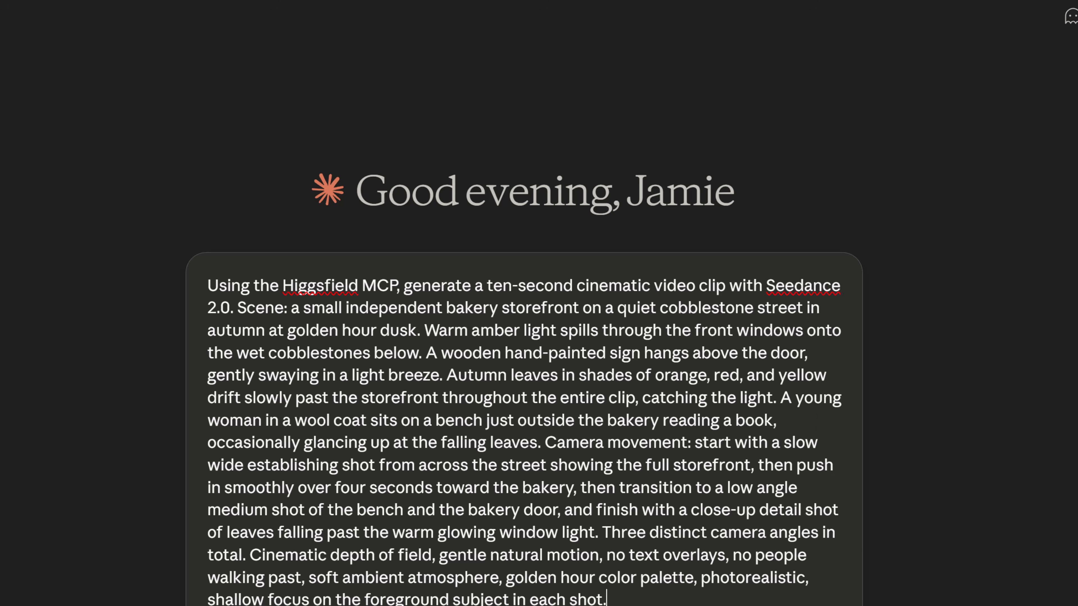
pyautogui.press('Return')
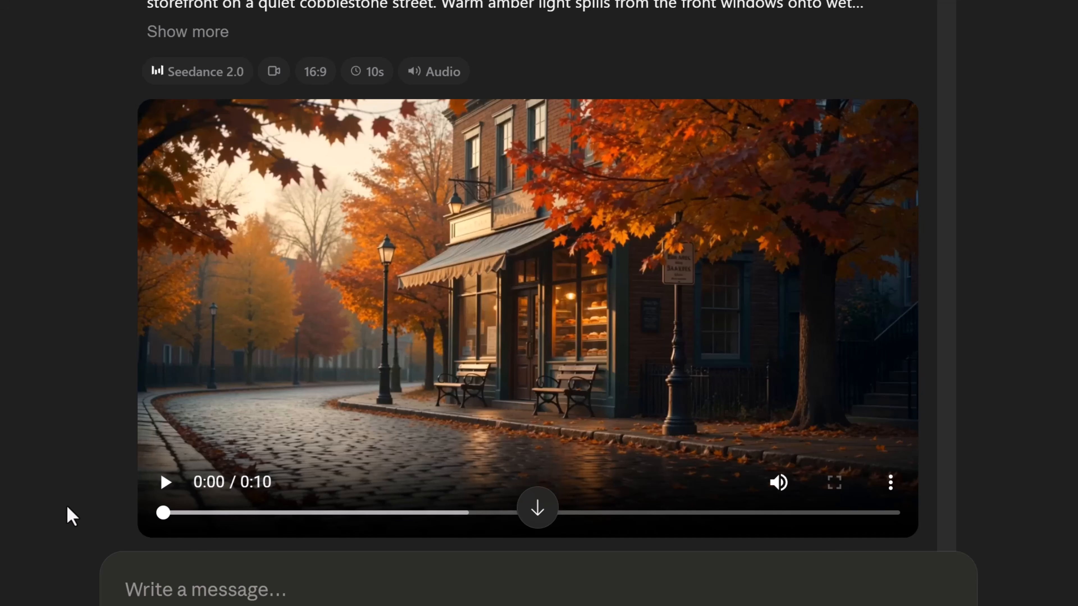
pyautogui.click(165, 488)
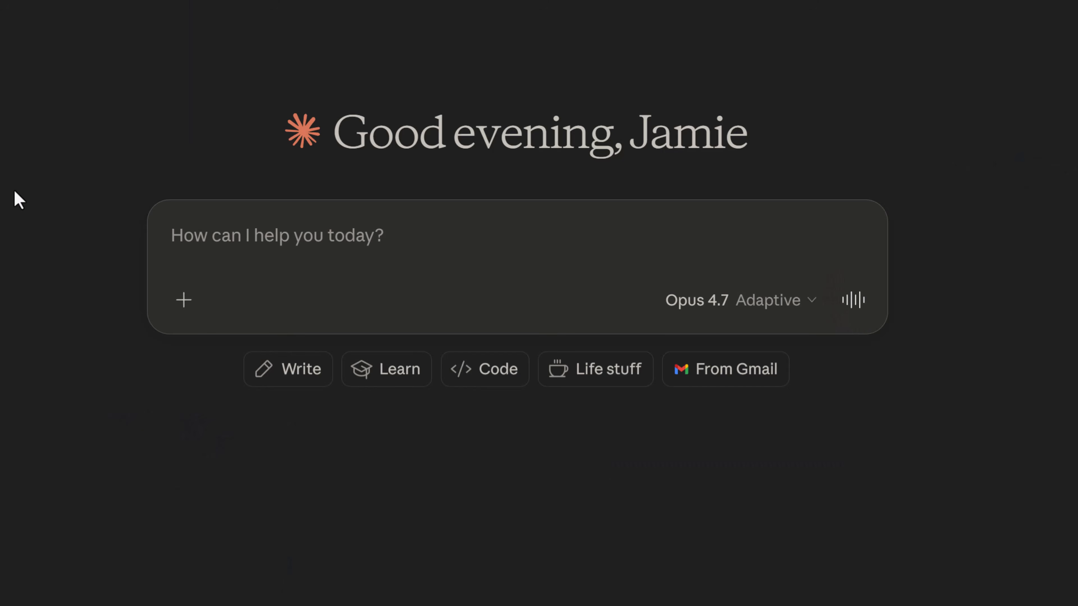
# - Ask in a new chat for a warm, inviting weekend Instagram post plan for a mountain-town coffee shop, with a still image and short video
pyautogui.write('I run a small coffee shop in a mountain town. Help me plan one Instagram post for this weekend. I want a still image and a short video clip. Keep the tone warm and inviting. Plan it first, then generate the assets once we agree on the plan.')
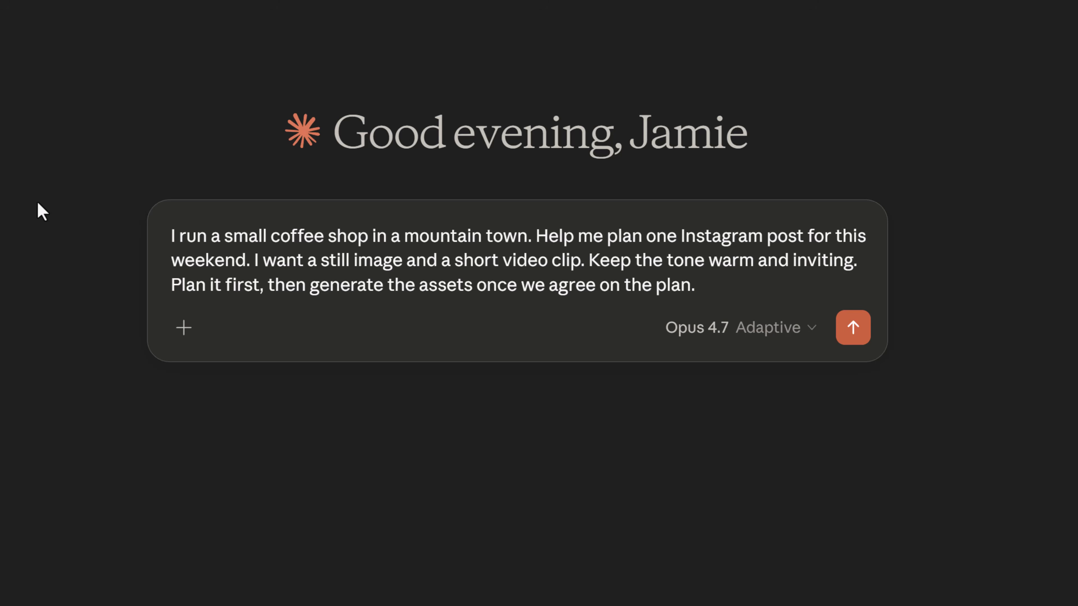
pyautogui.click(853, 328)
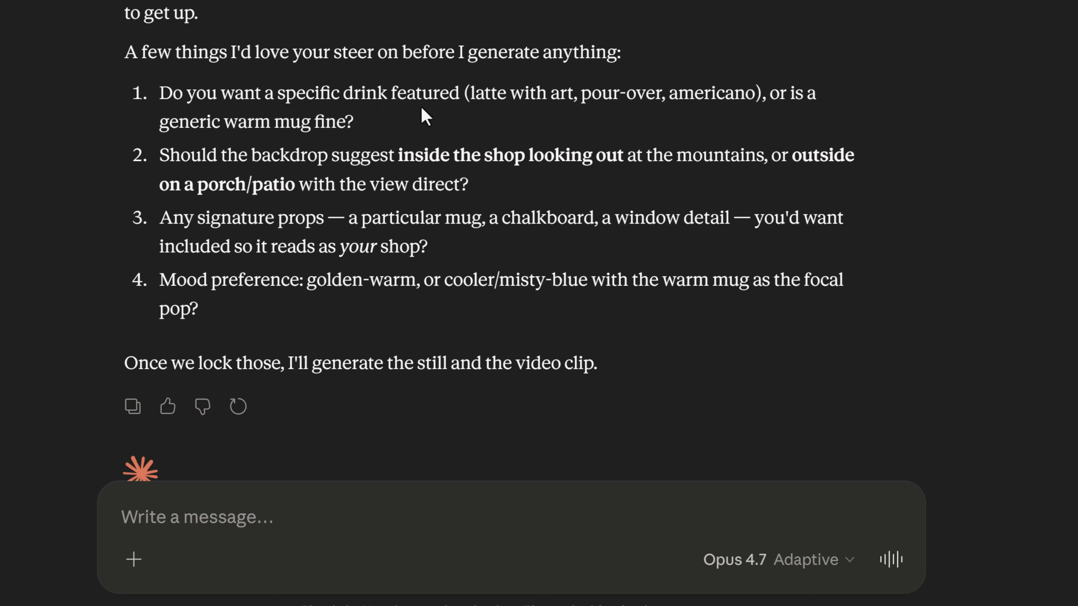
# - Answer the follow-up questions with a rosetta latte, an inside-looking-out mountain backdrop, a Basecamp Brew Co. mug, wooden table and chalkboard props, and a golden-warm mood
pyautogui.scroll(-3, 328, 196)
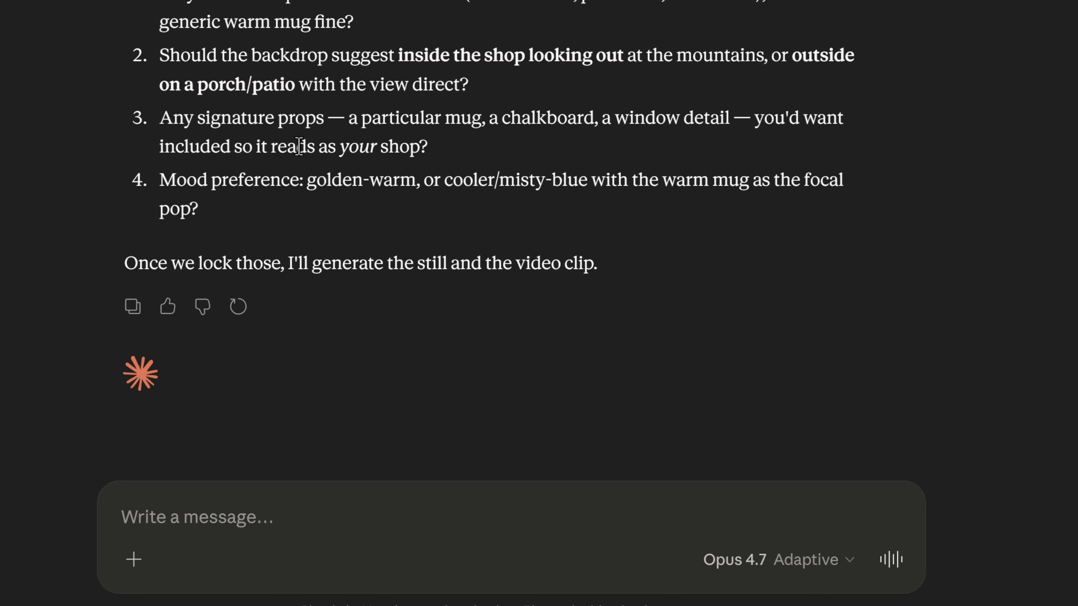
pyautogui.click(281, 522)
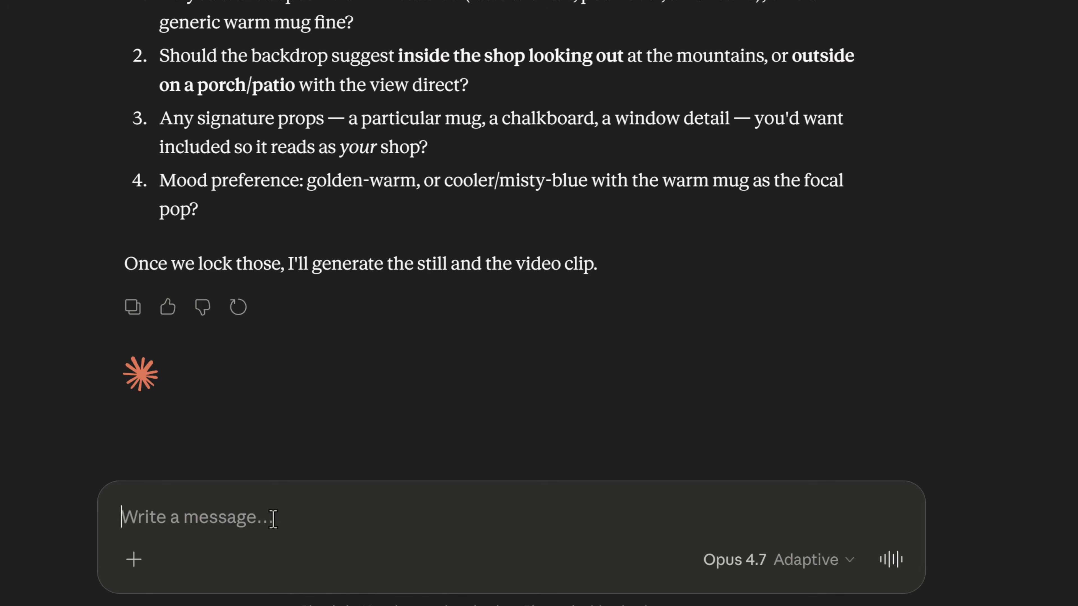
pyautogui.write('Drink: Latte with simple rosetta art — instantly readable as "craft coffee shop" without being too fussy. Backdrop: Inside the shop looking out at the mountains through a large window. Gives you the cozy interior + the view in one frame, which is more visually interesting than a flat porch shot. Signature props: A ceramic mug with a small "Basecamp Brew Co." logo or a simple mountain icon, a wooden table, and a chalkboard menu visible but slightly out of focus in the background. Maybe a small pine sprig or coffee beans scattered for texture. Mood: Golden-warm — morning light streaming in through the window, mountains visible but slightly hazy/blue in the distance. That contrast (warm interior, cool exterior) does the work for you and keeps the mug as the focal point.')
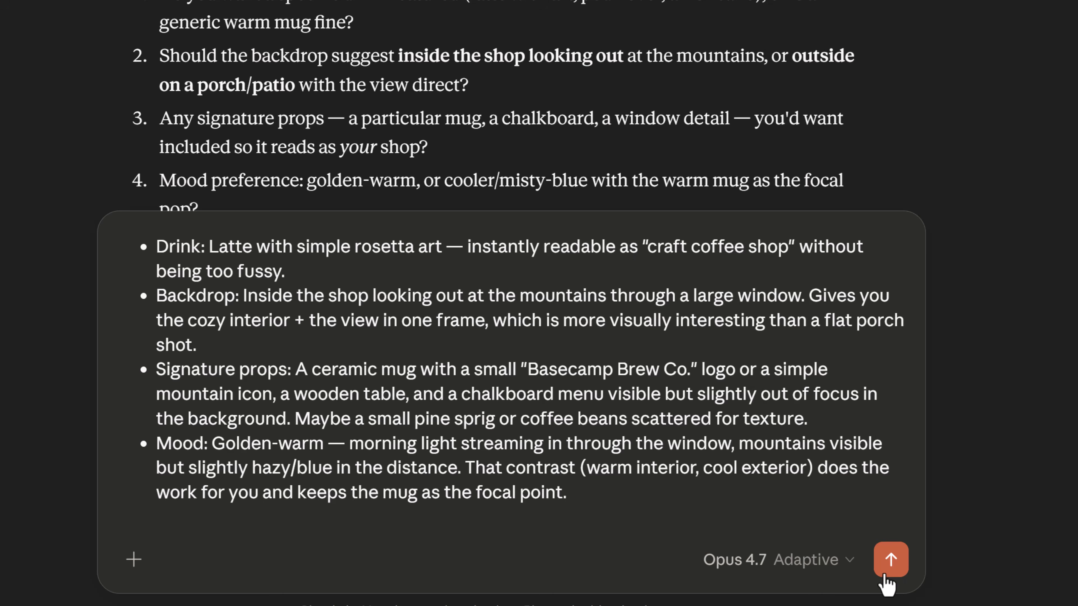
pyautogui.click(891, 569)
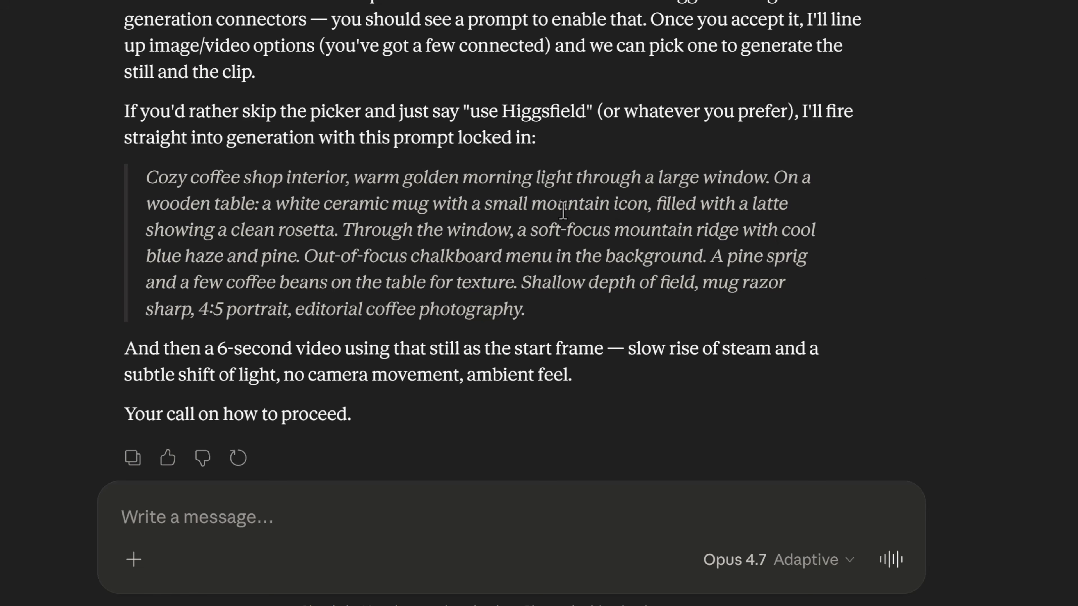
# - Reply "use Higgsfield" to generate the coffee shop still from the proposed prompt
pyautogui.click(371, 521)
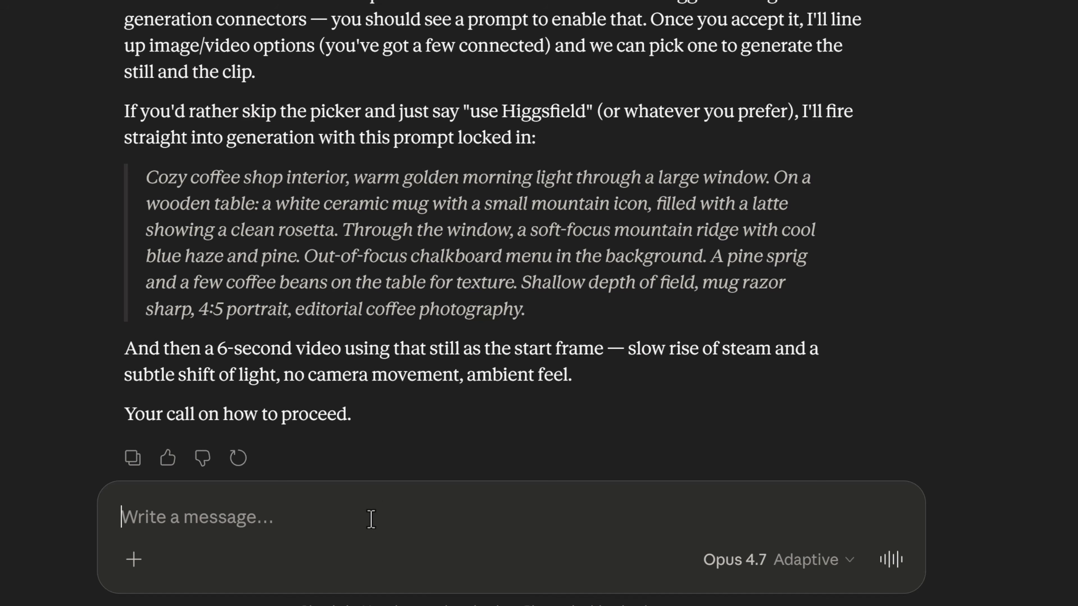
pyautogui.write('use Higgsfield')
pyautogui.press('Return')
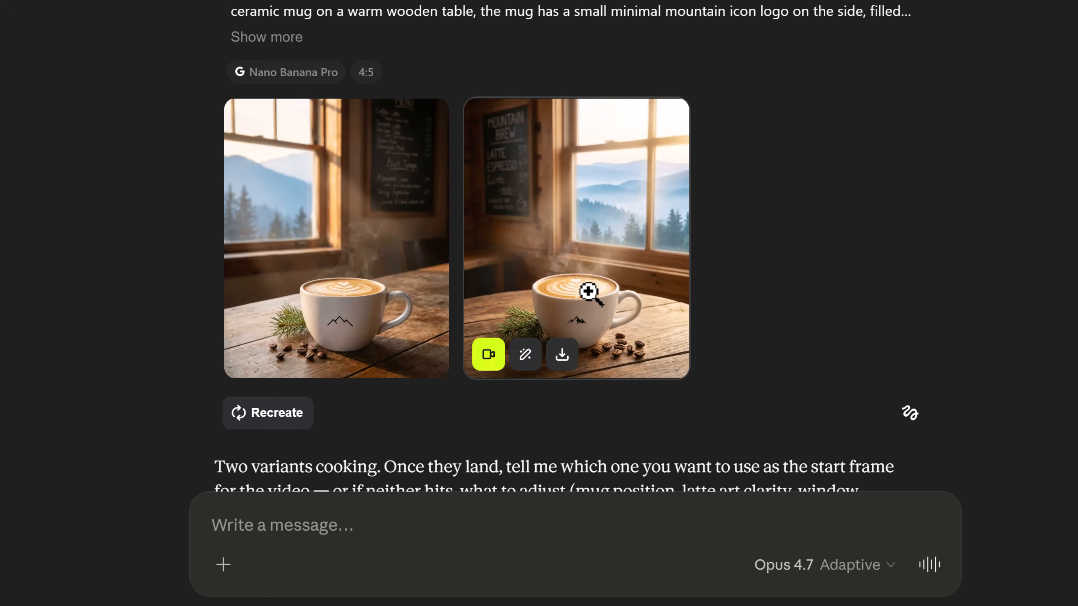
# - Review both still variants, reply "use second" to make that image the video's start frame, and play the generated clip
pyautogui.scroll(-2, 398, 278)
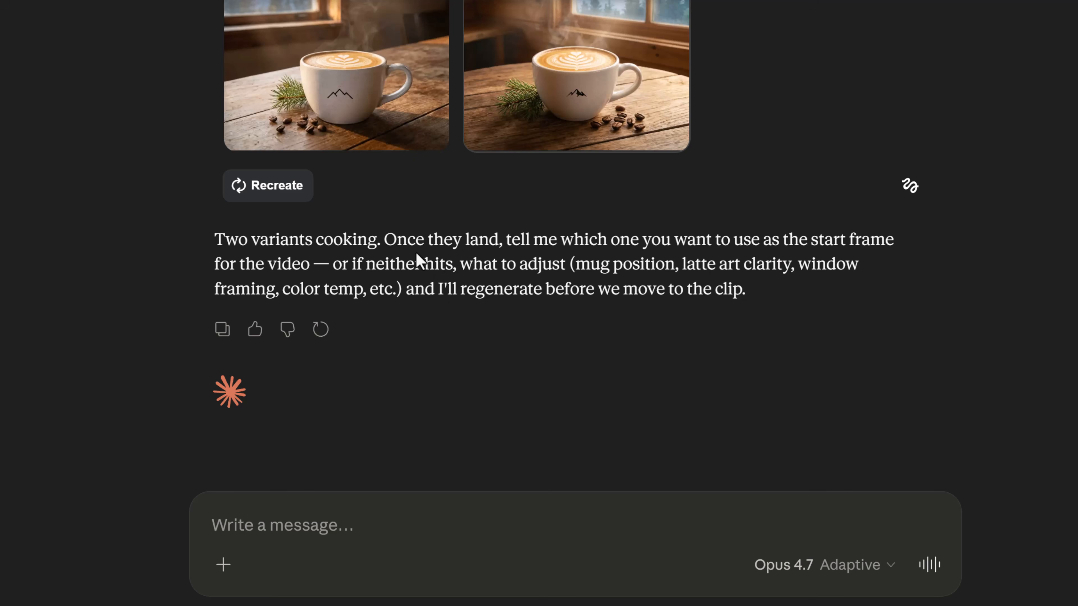
pyautogui.scroll(4, 458, 360)
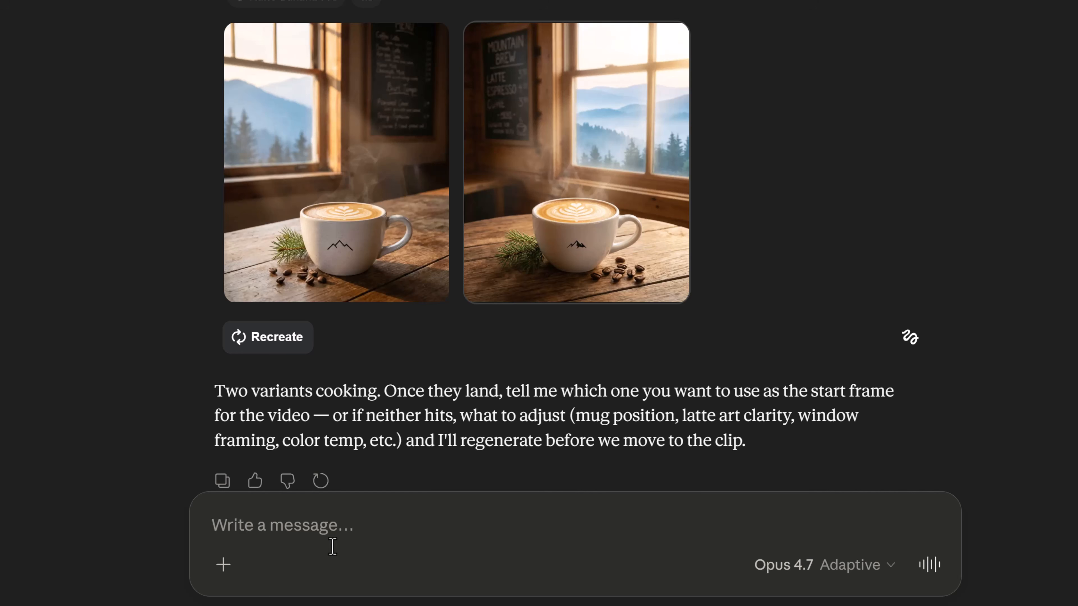
pyautogui.write('use second')
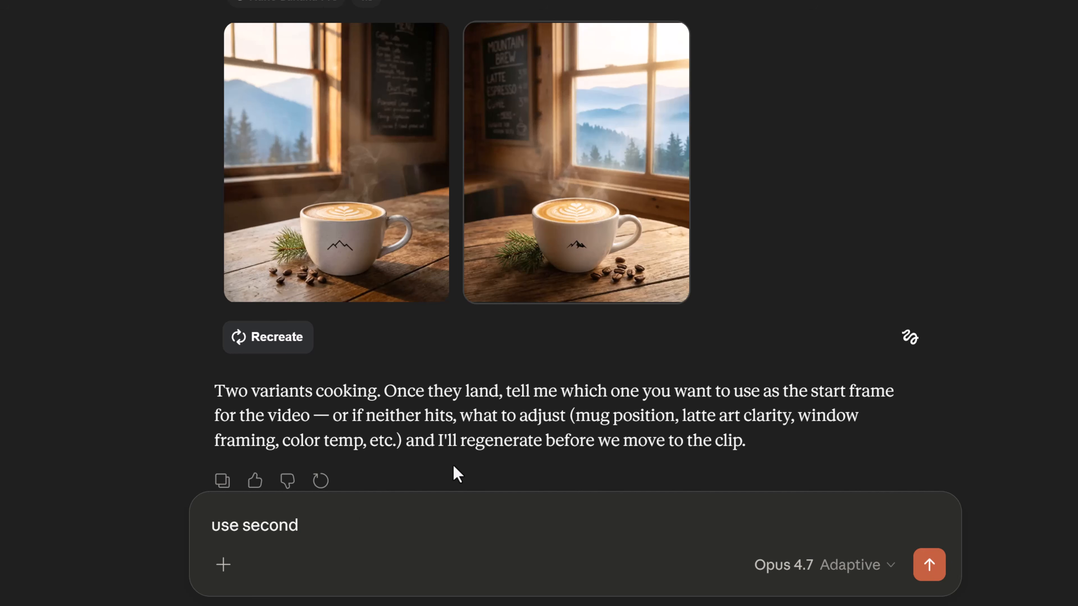
pyautogui.press('Return')
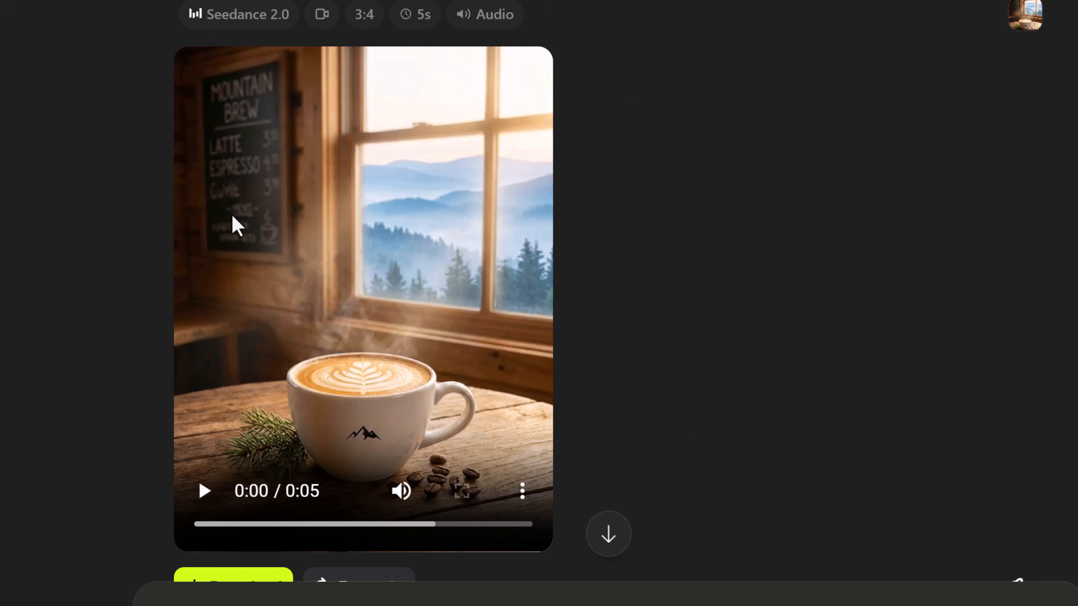
pyautogui.scroll(-2, 236, 225)
pyautogui.click(204, 399)
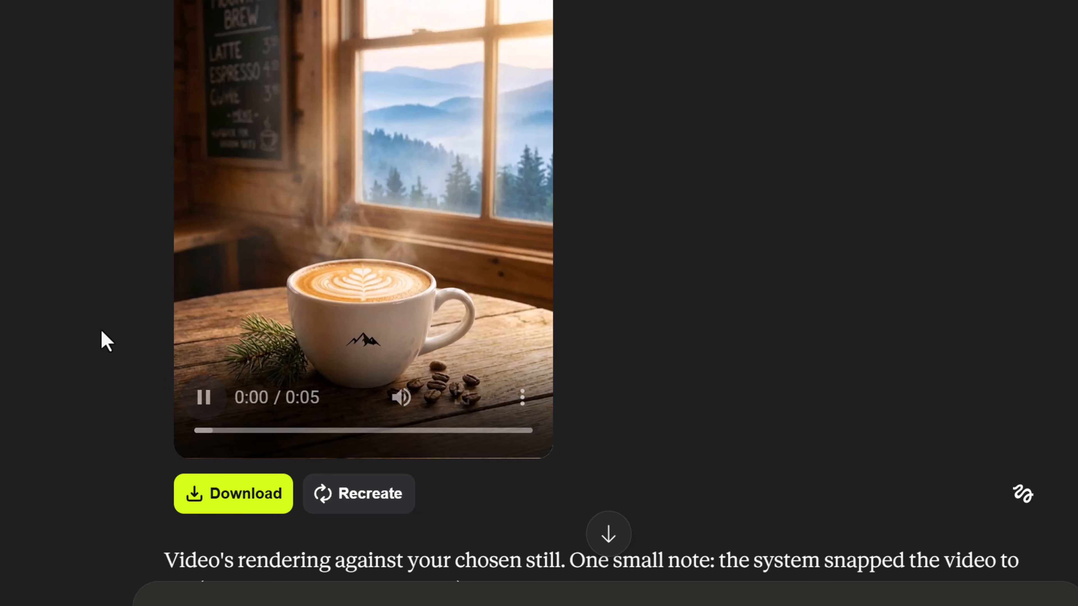